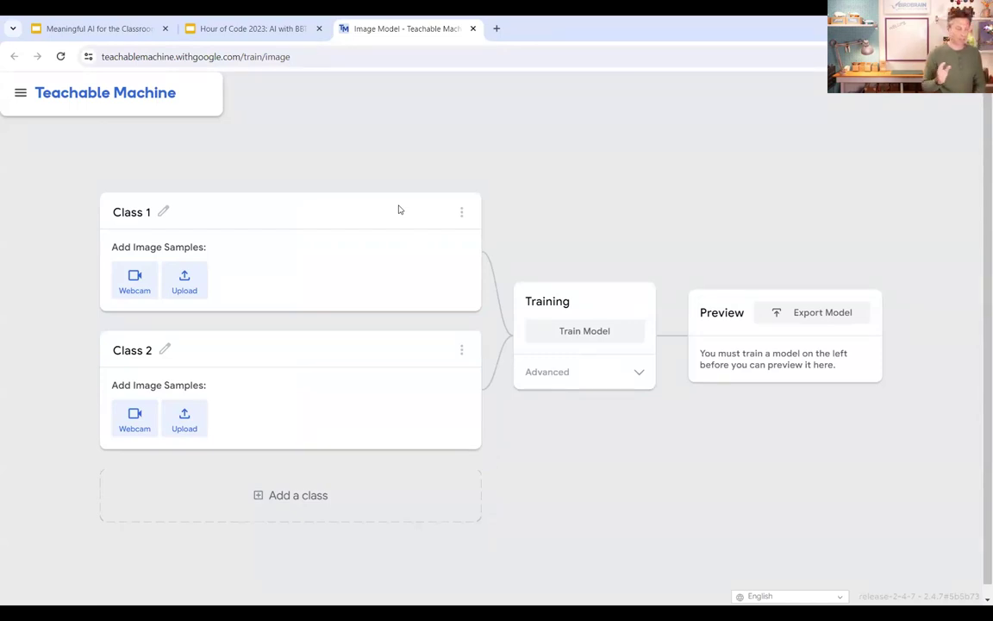
Rename the first class Hummingbird and the second class Owlet
click(134, 215)
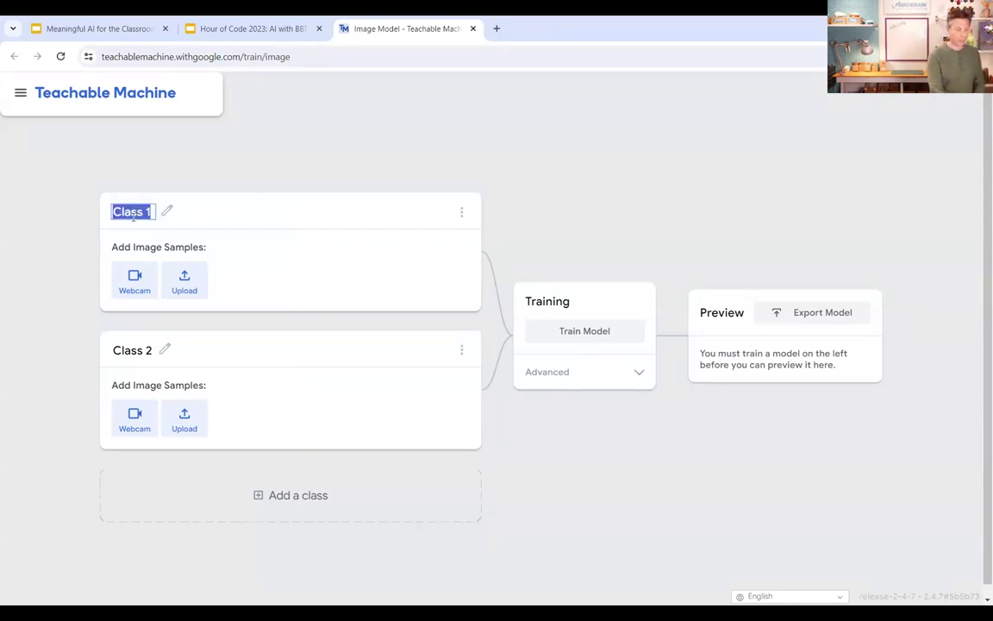
text(Hummingbird)
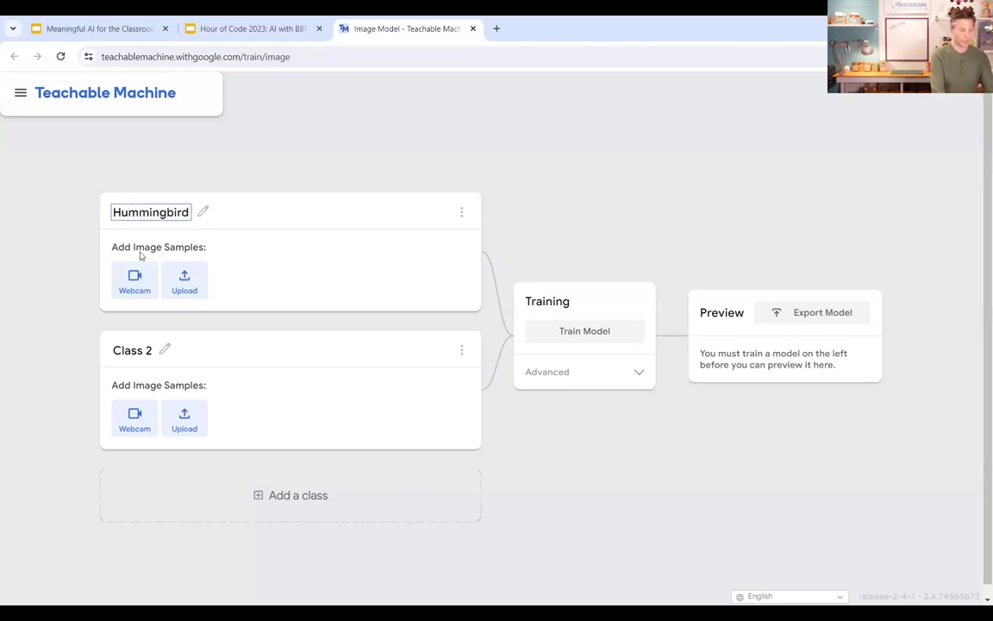
click(132, 350)
text(Owlet)
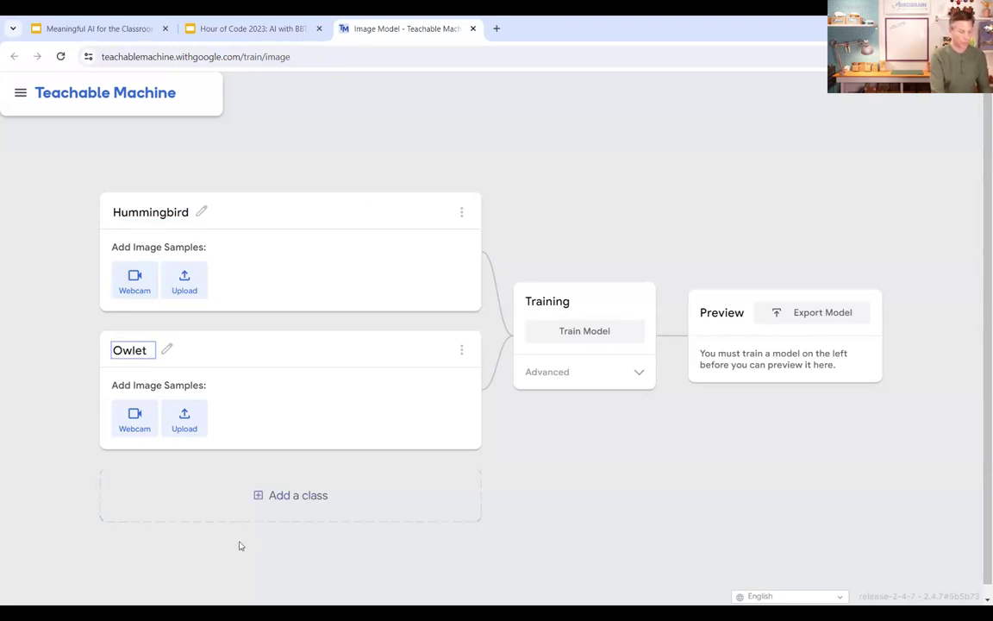
Add two more classes to the image model and name them Finch and Nothing
click(259, 499)
click(126, 420)
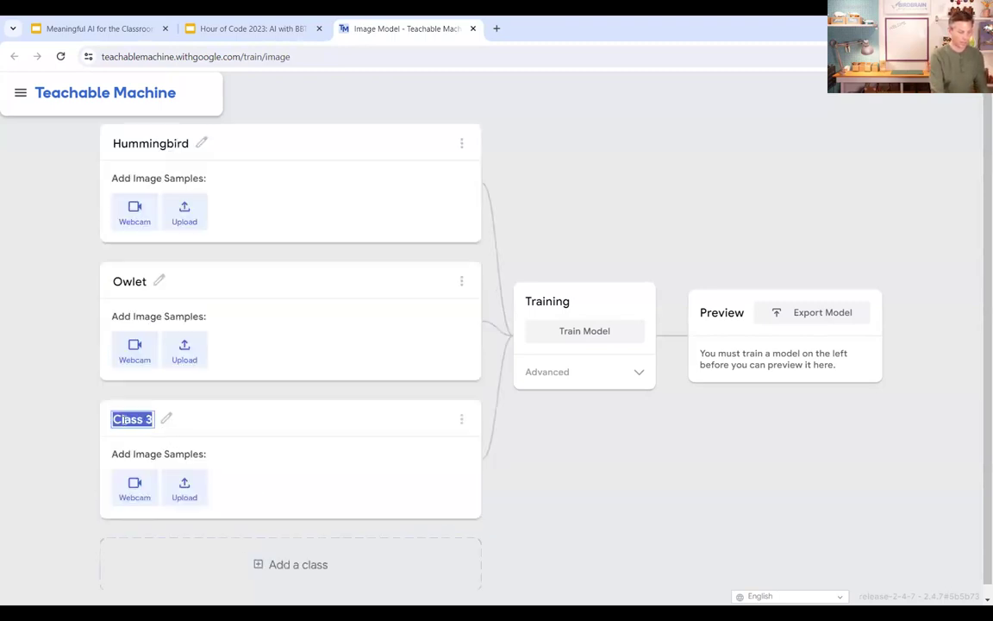
text(Finch)
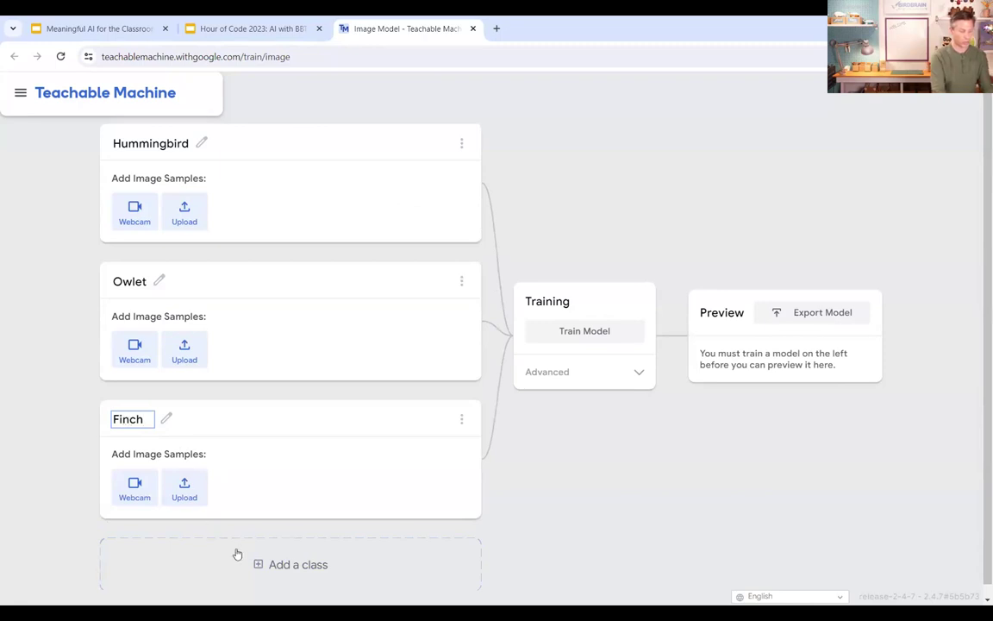
click(239, 559)
click(130, 558)
text(Nothing)
key(Return)
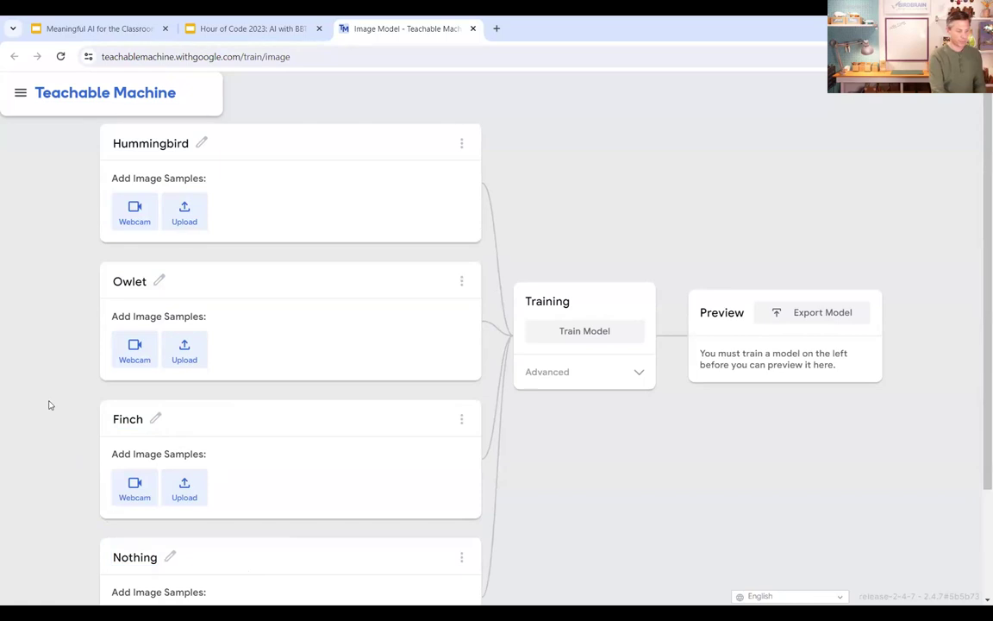
Open the webcam for the Hummingbird class, leave cropping mode and record about 345 samples of the hummingbird cutout
click(132, 221)
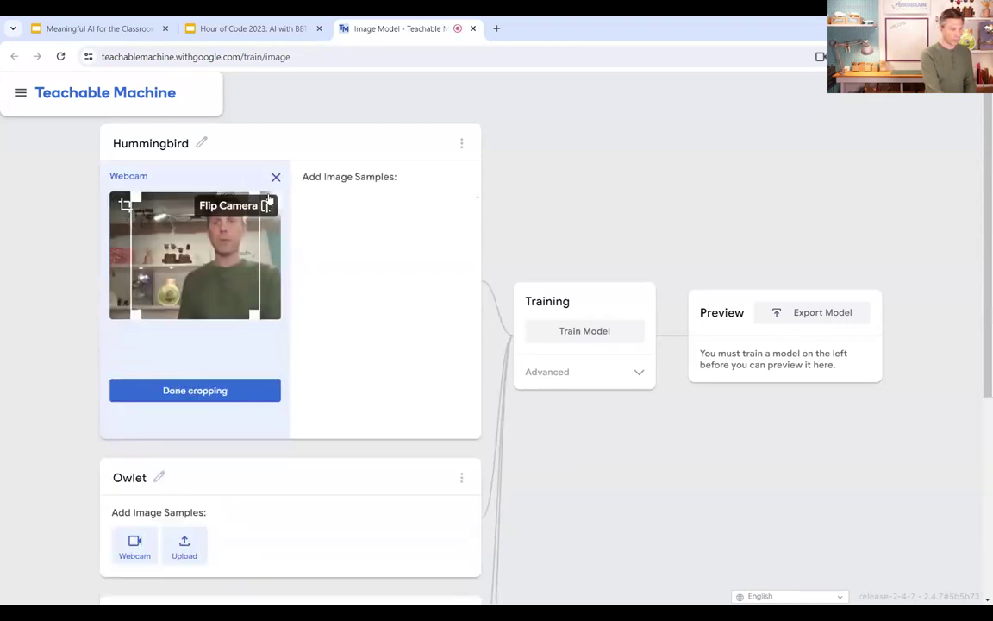
click(276, 176)
click(130, 215)
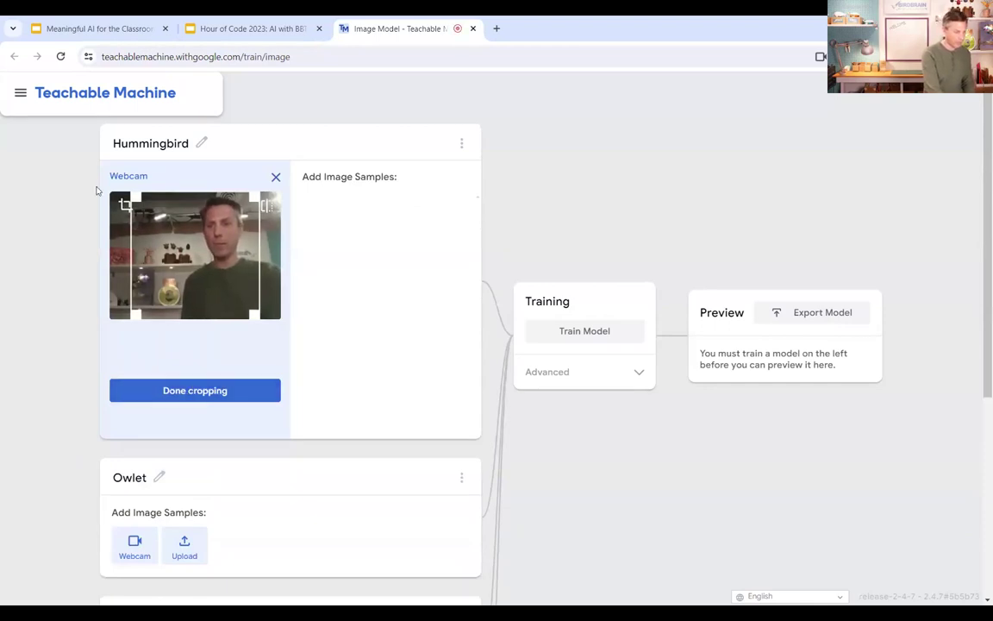
click(126, 207)
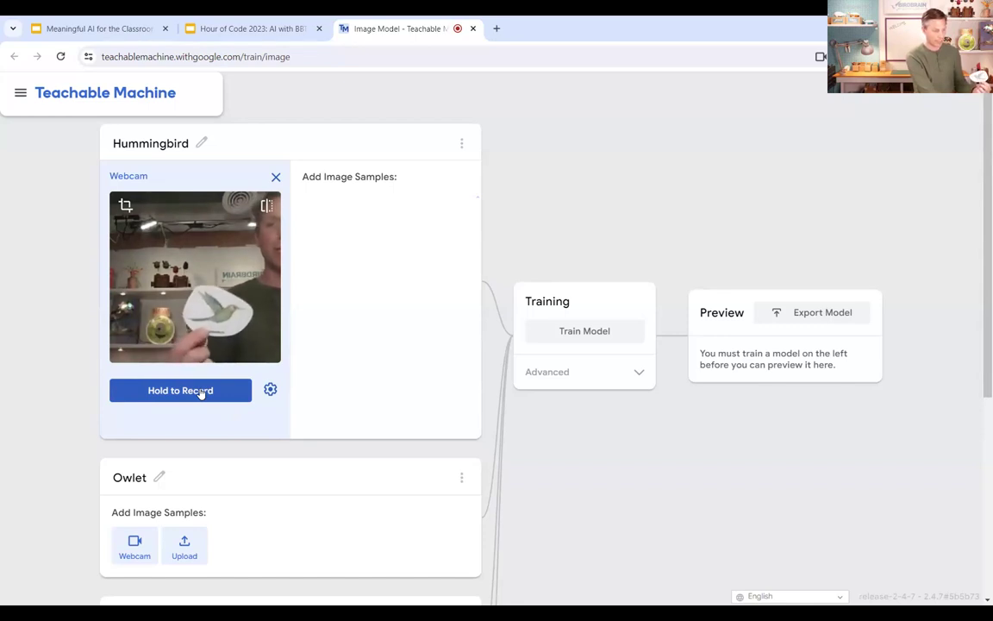
drag(200, 393, 193, 394)
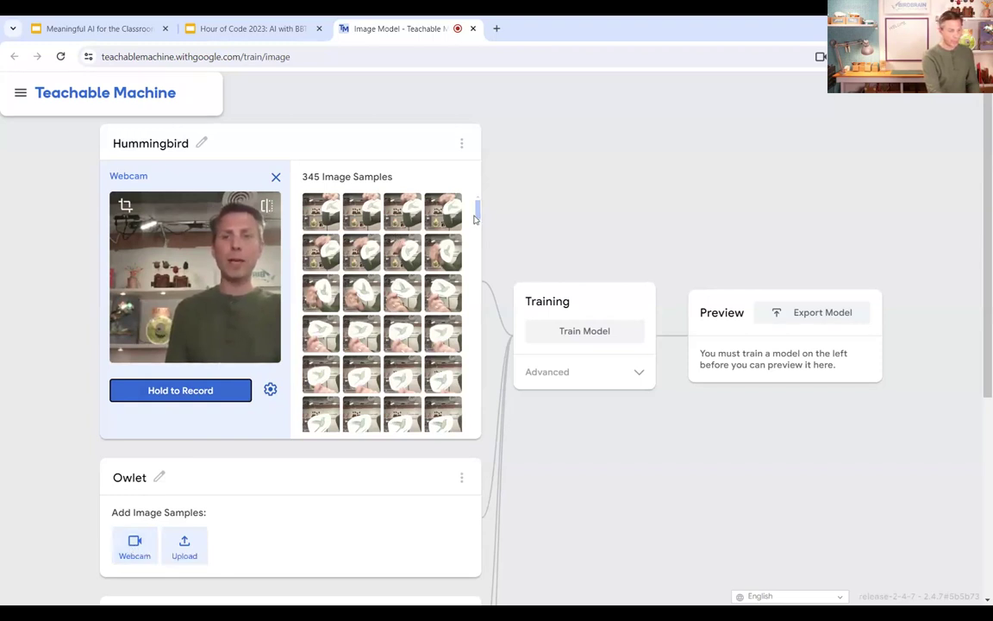
Delete image sample 296, near the end of the Hummingbird samples, and close the sample viewer
drag(480, 219, 423, 421)
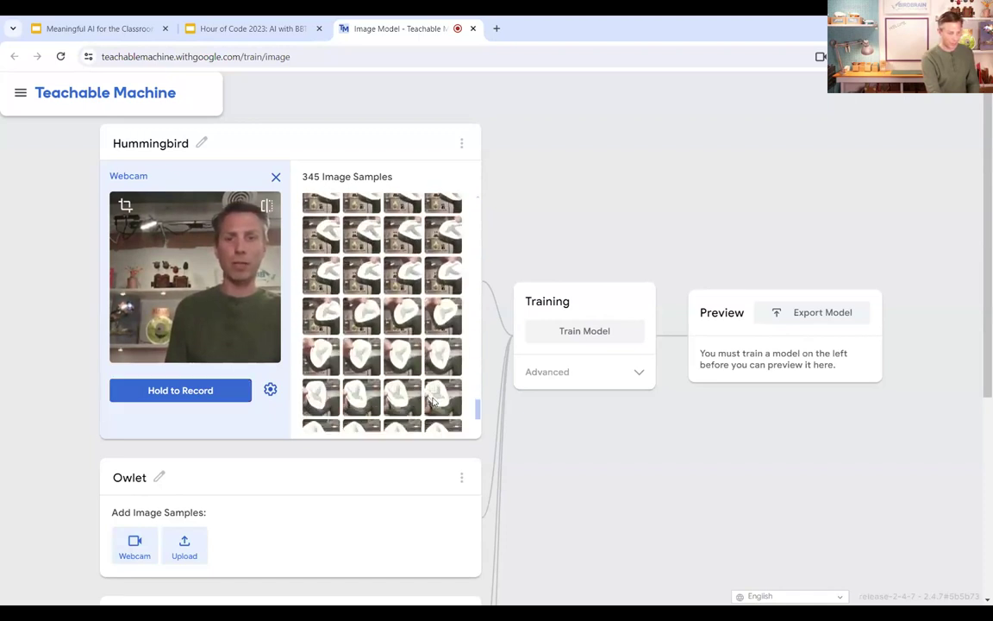
click(434, 401)
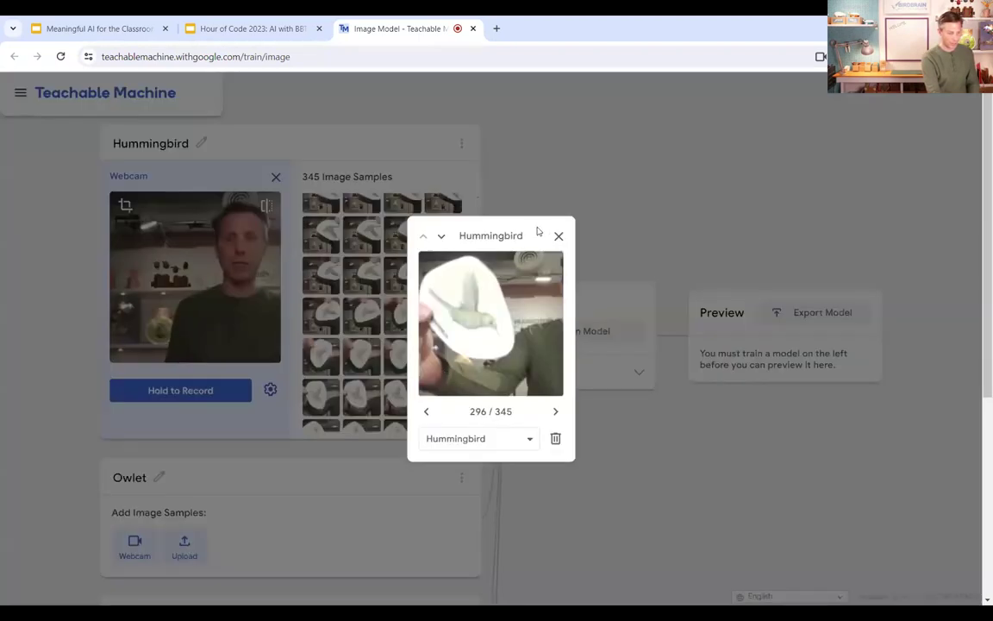
click(555, 440)
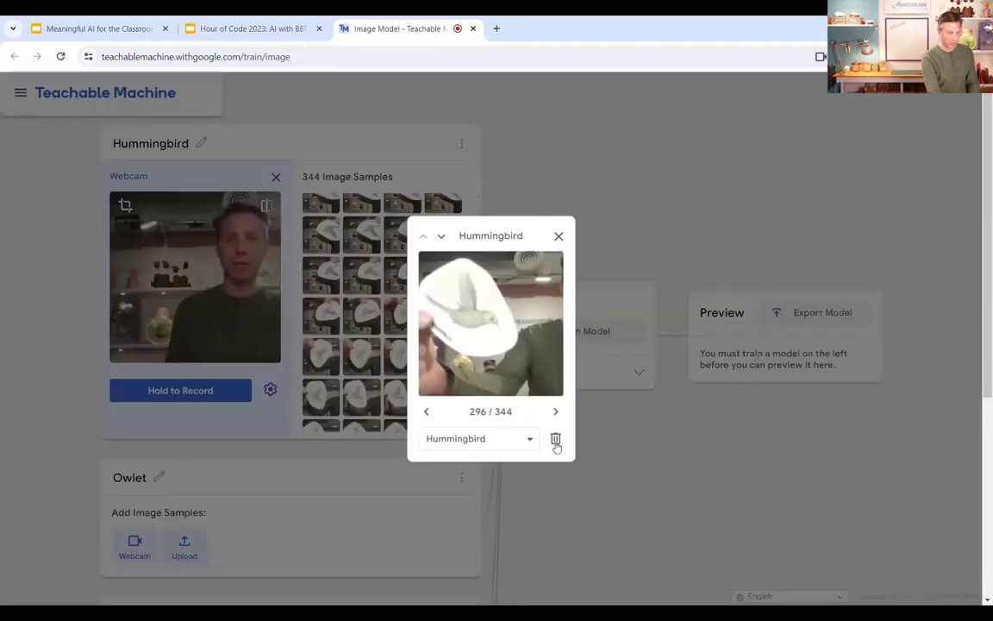
click(559, 236)
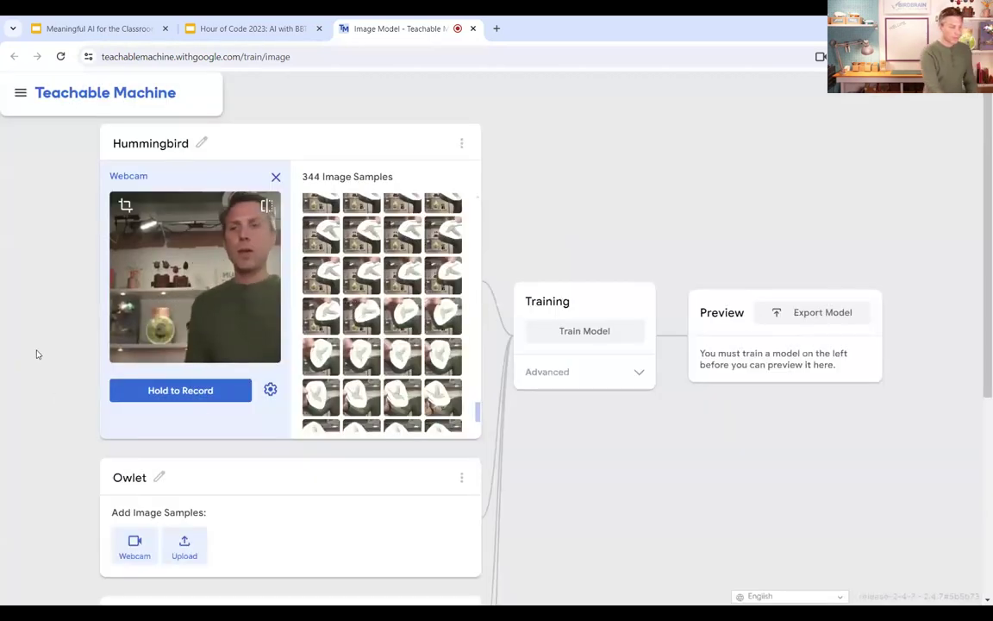
Record about 350 webcam samples each of the owlet cutout for the Owlet class and the finch cutout for the Finch class
scroll(36, 352, down, 2)
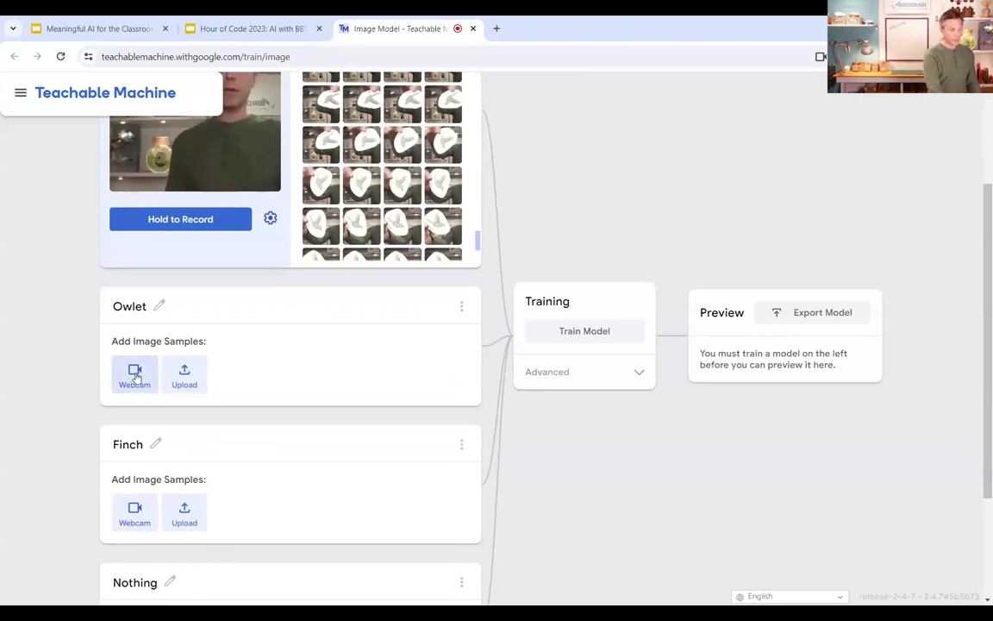
click(134, 377)
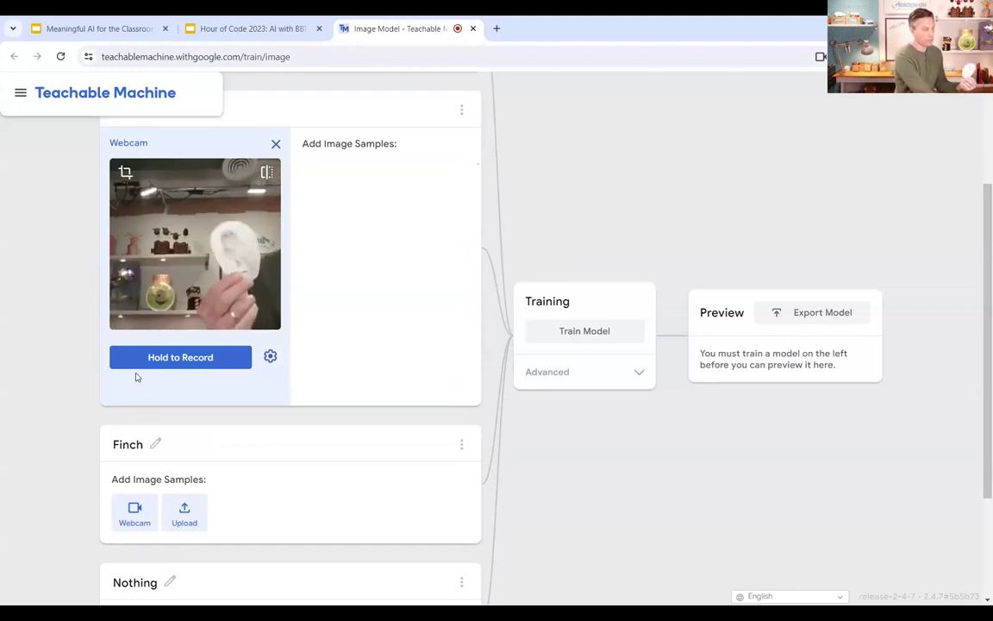
drag(158, 359, 157, 359)
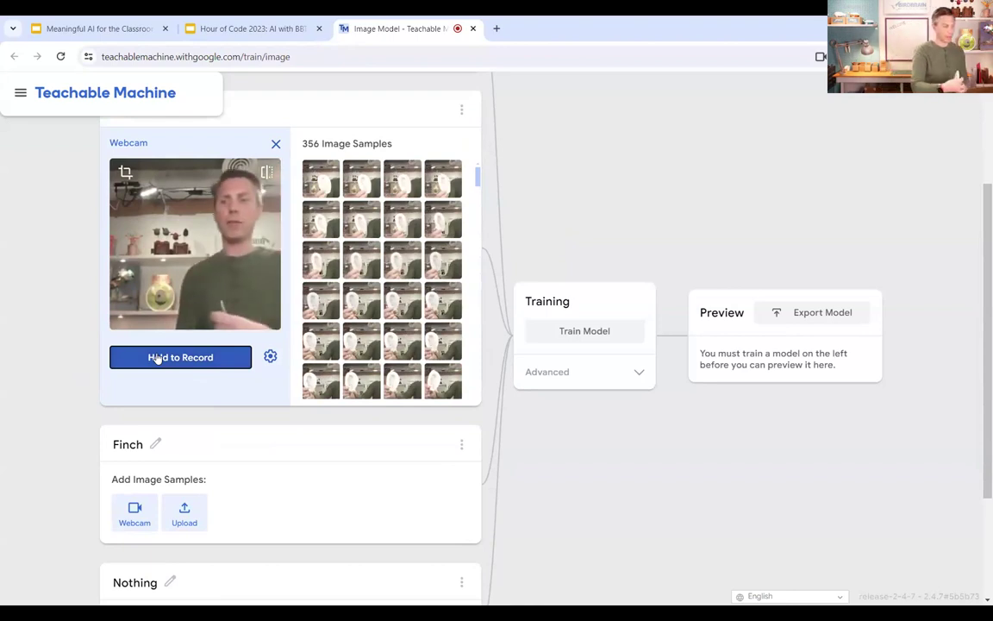
click(134, 510)
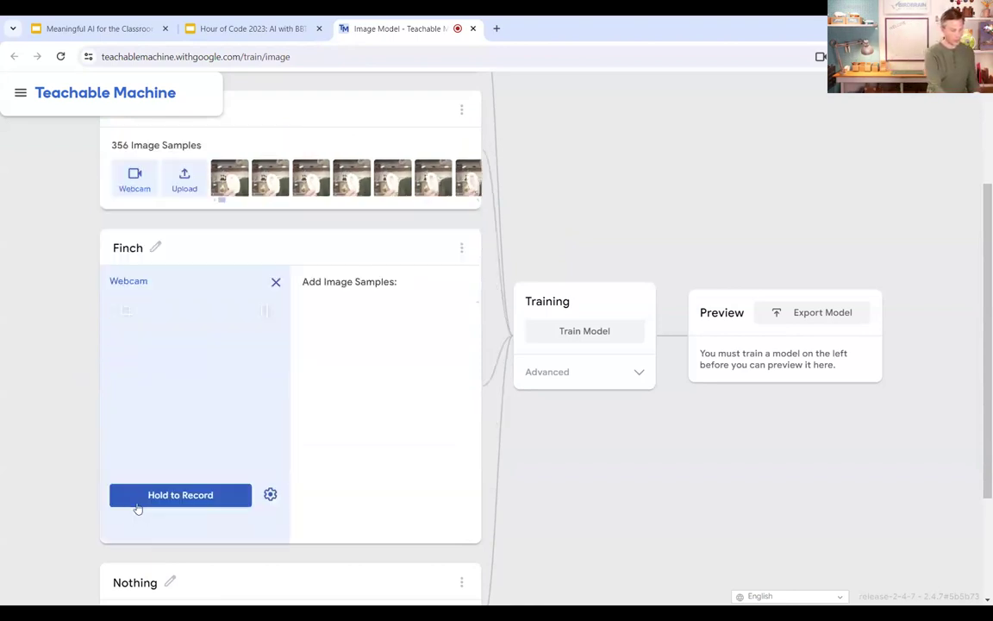
drag(182, 508, 182, 508)
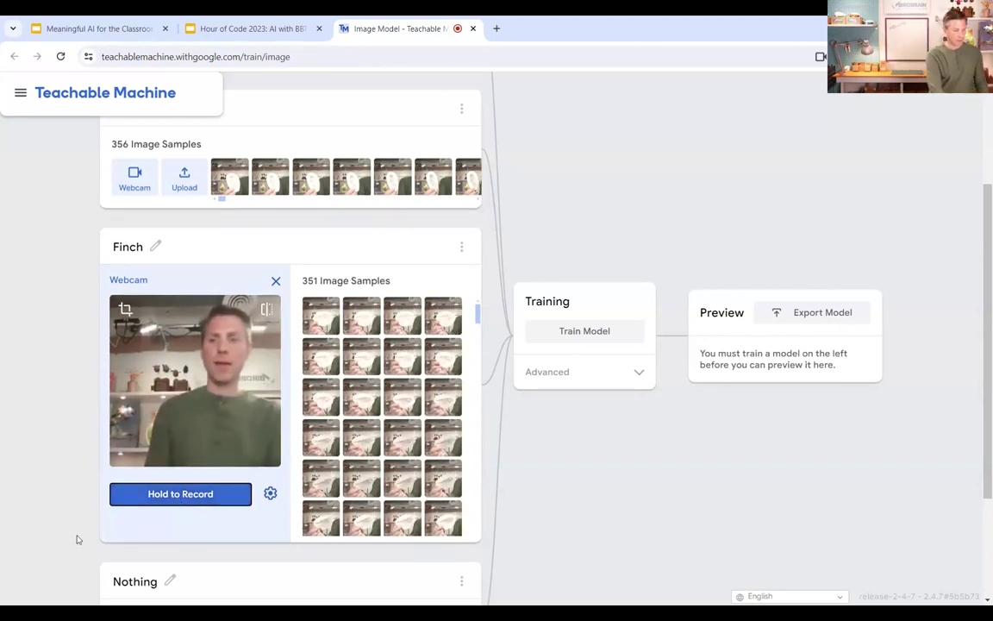
Record about 300 webcam samples for the Nothing class without any bird cutout in view
scroll(80, 535, down, 2)
click(136, 502)
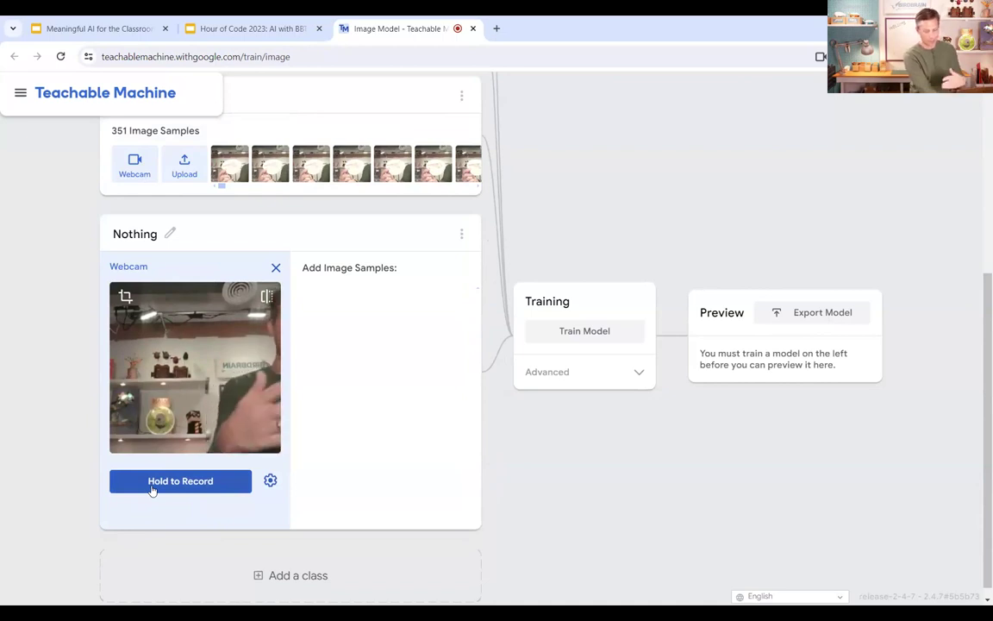
drag(151, 489, 172, 483)
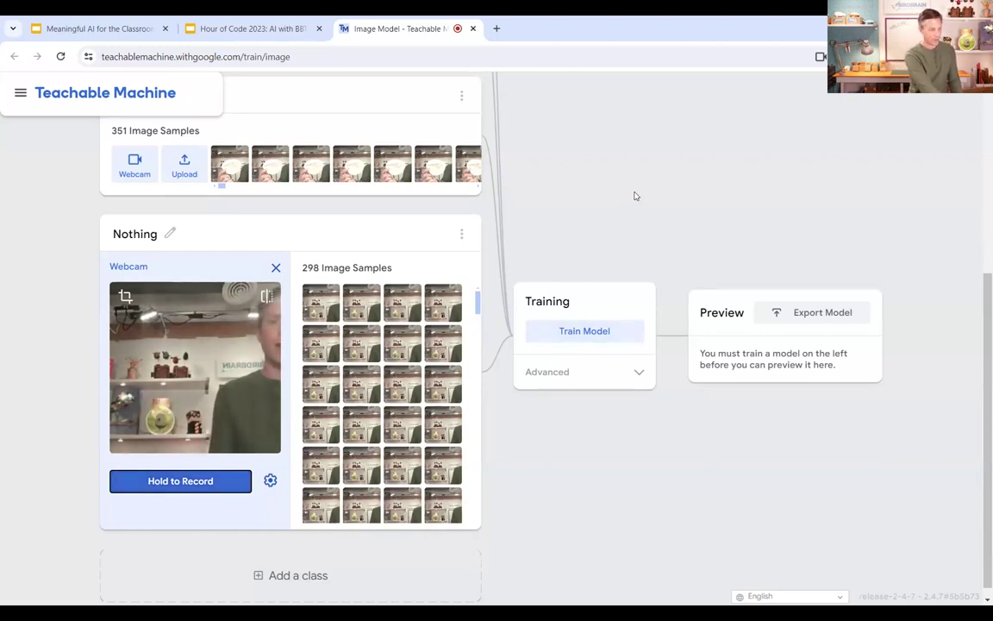
Check the samples of all four classes and train the image model
scroll(633, 200, up, 5)
scroll(633, 200, down, 4)
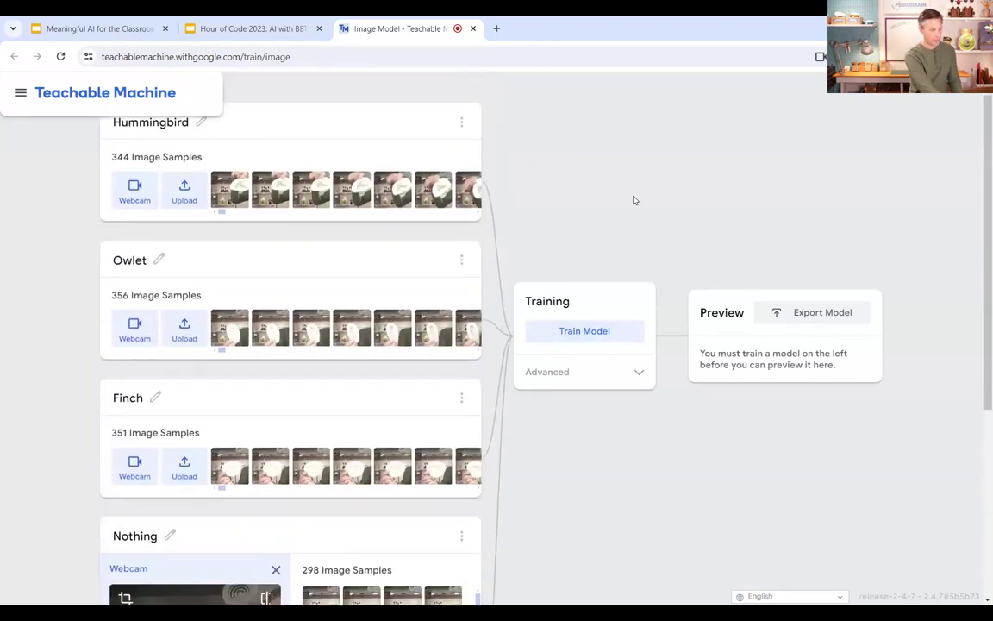
scroll(633, 200, up, 3)
scroll(634, 200, up, 1)
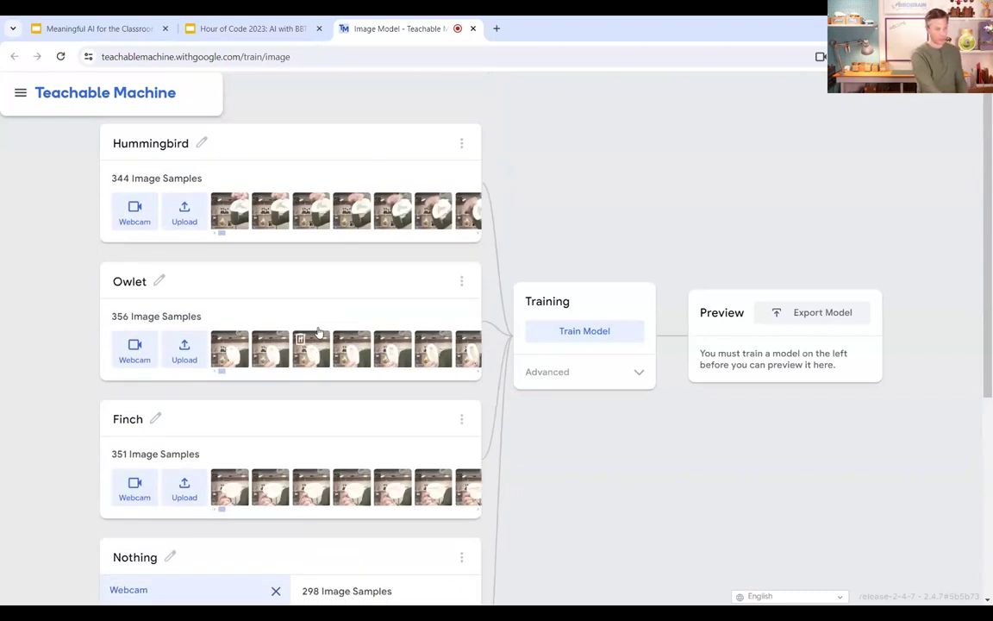
scroll(629, 189, down, 1)
scroll(629, 189, down, 2)
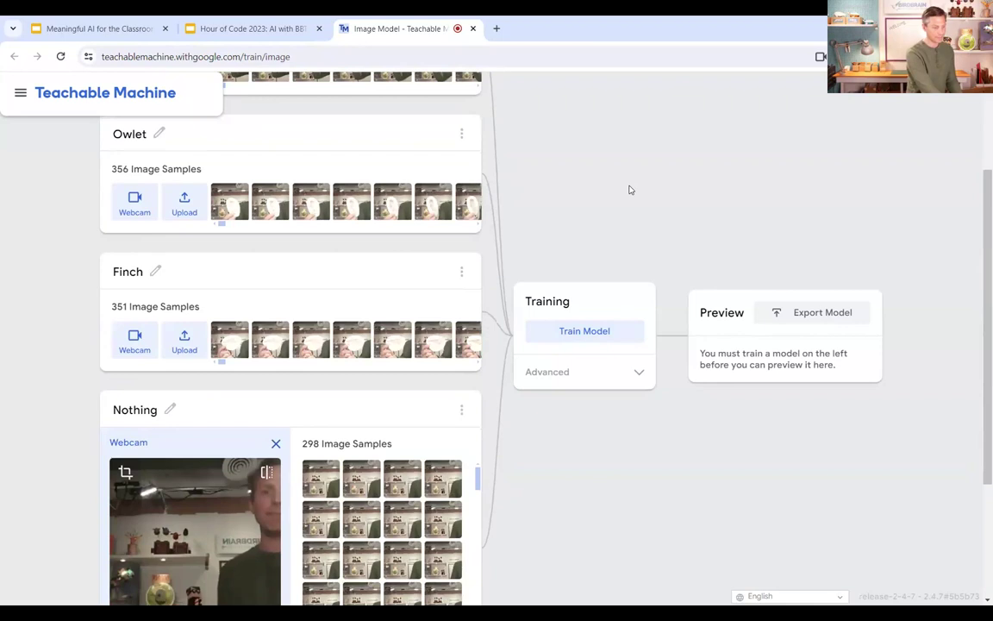
click(583, 335)
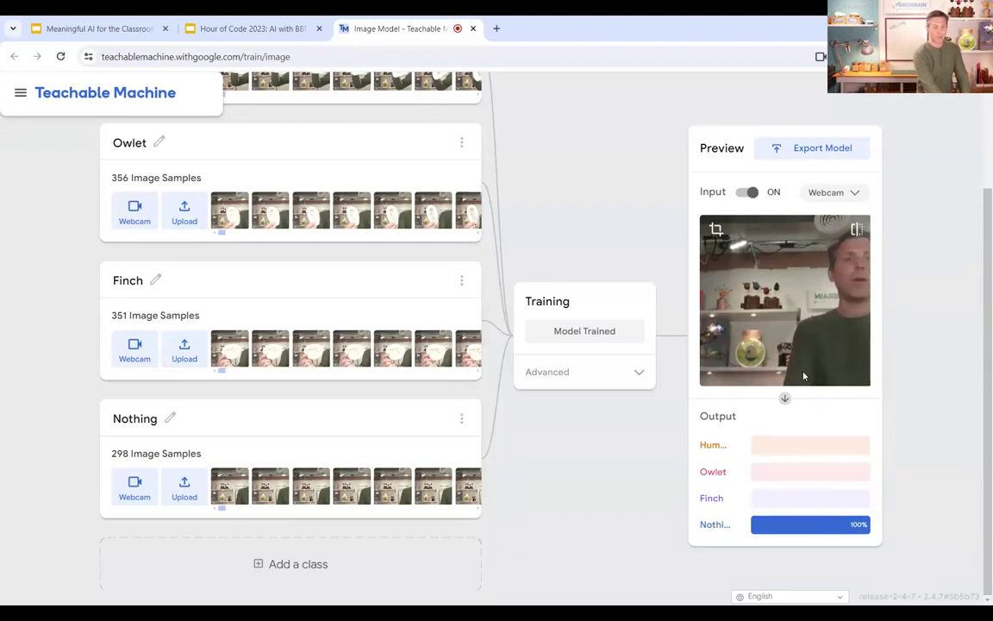
Export the trained model as Tensorflow.js by uploading it, copy its shareable link and close the export dialog
click(791, 149)
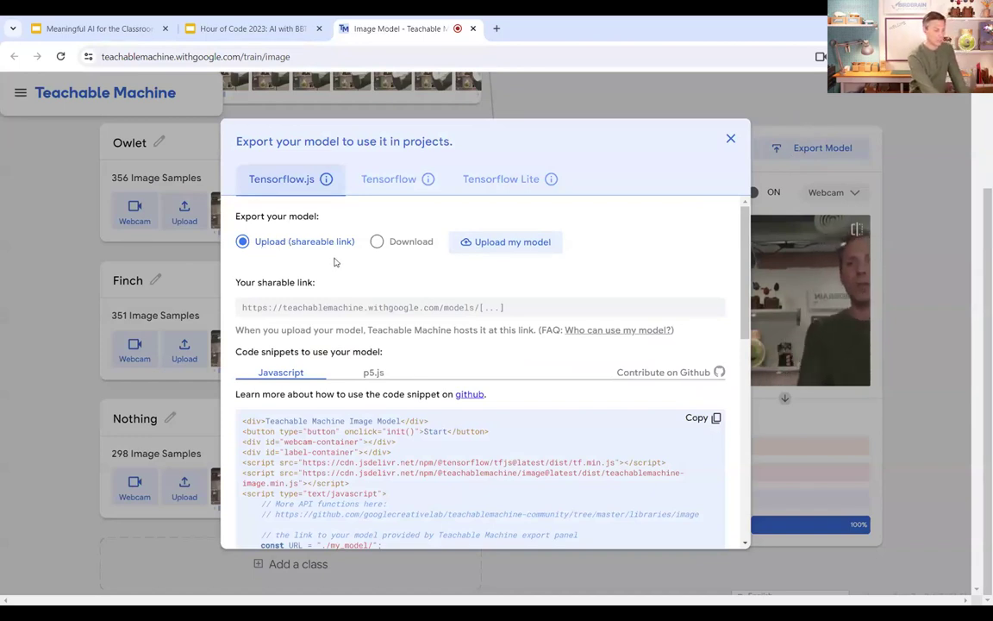
click(505, 245)
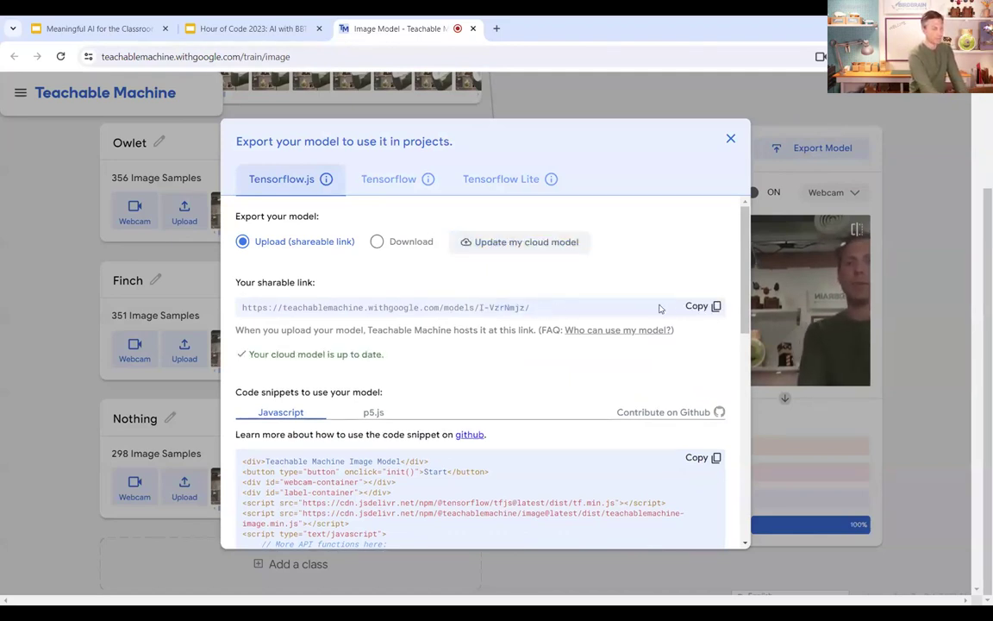
click(699, 309)
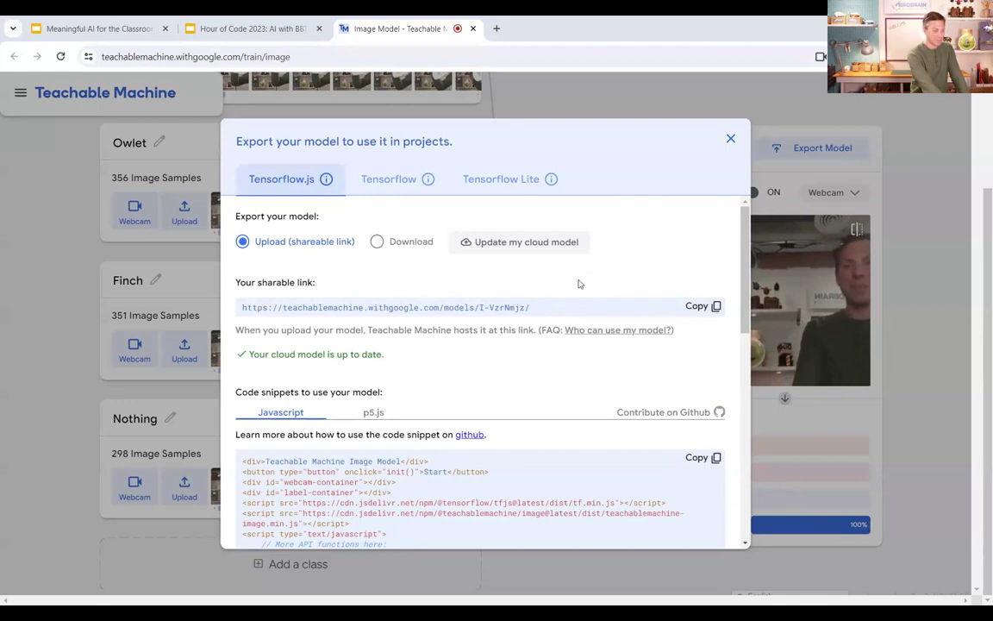
click(730, 138)
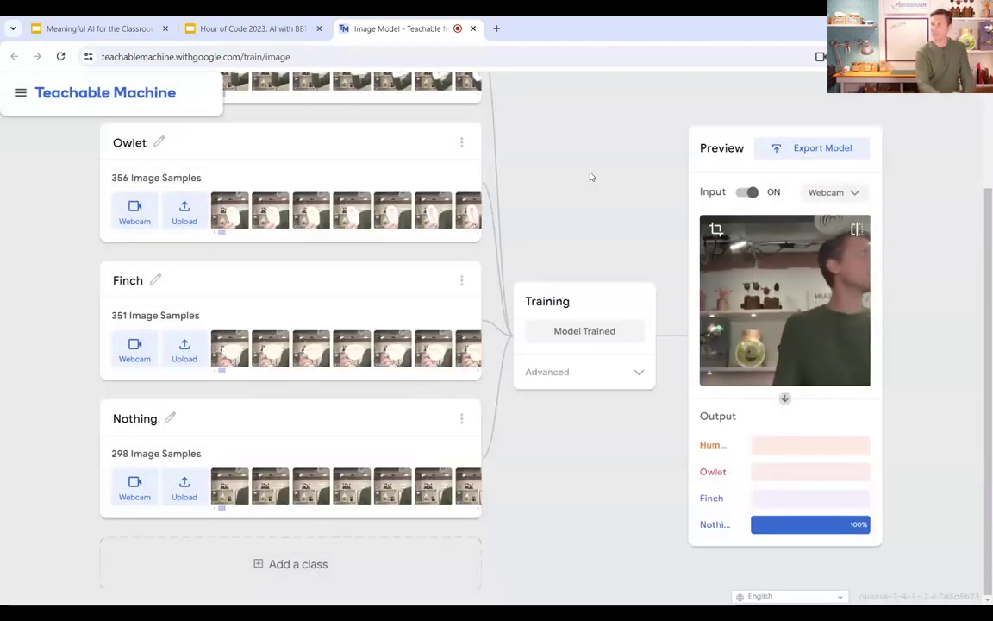